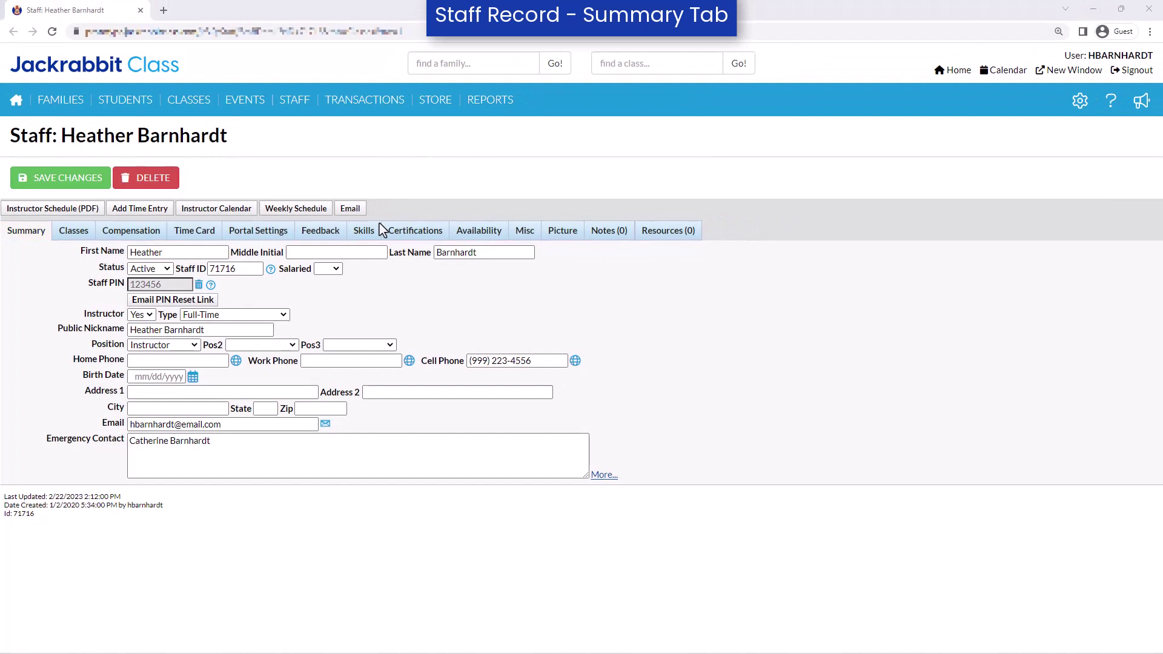
Add Tap as a new skill on the staff member's Skills tab and save the record.
{"action": "left_click", "coordinate": [368, 232]}
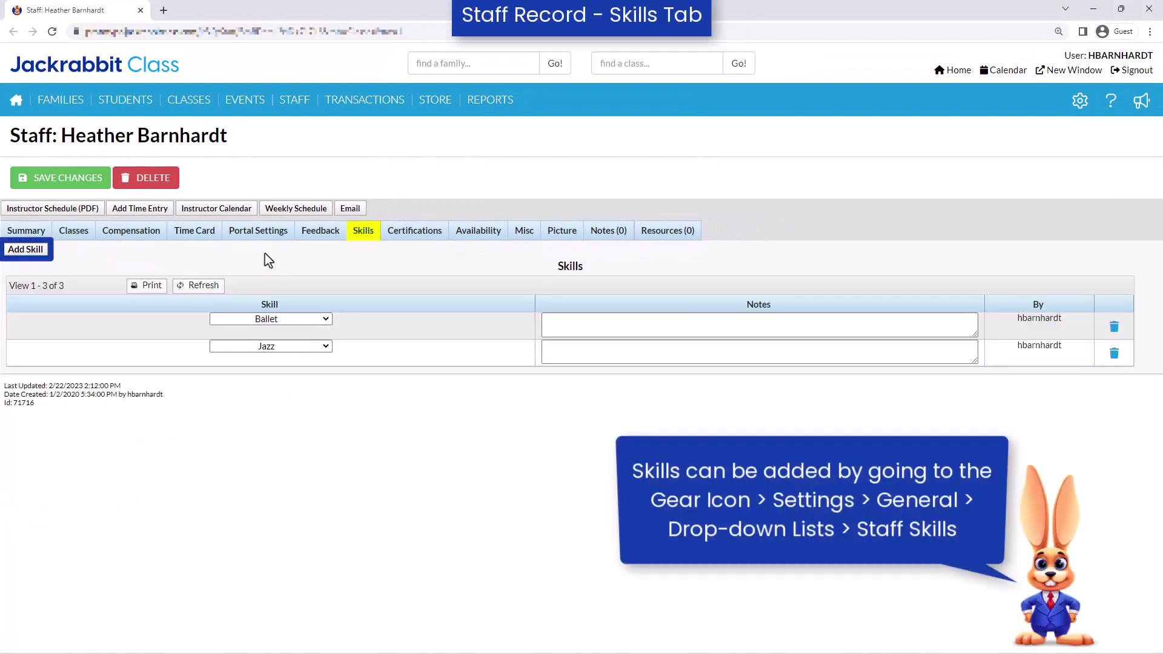
{"action": "left_click", "coordinate": [325, 319]}
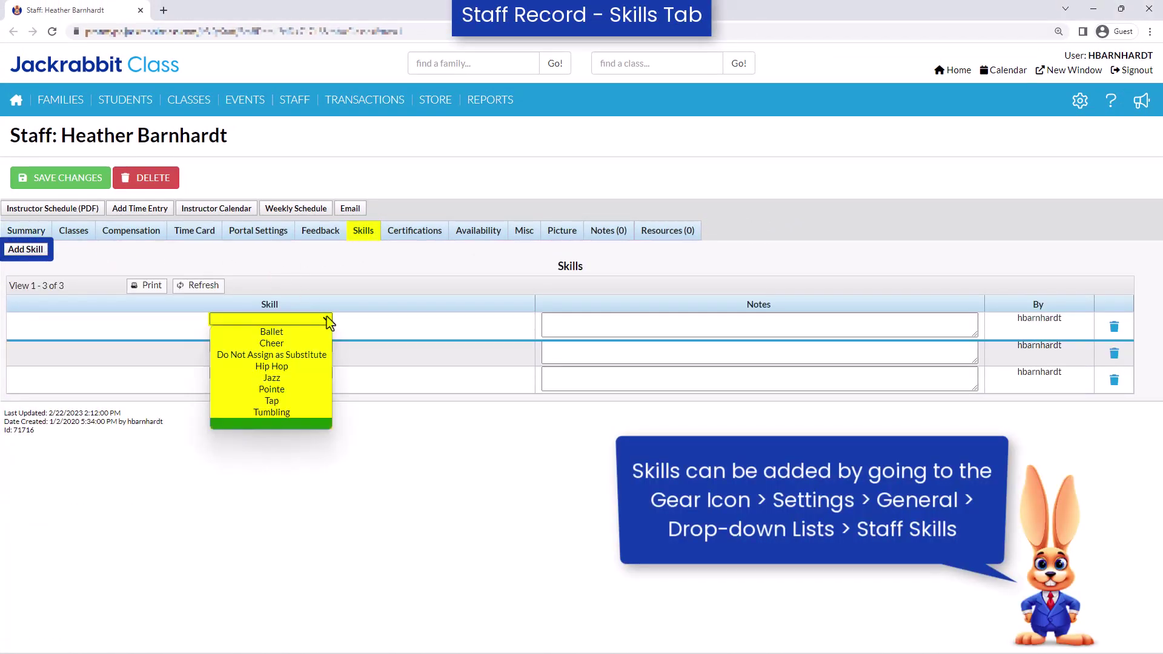
{"action": "left_click", "coordinate": [300, 399]}
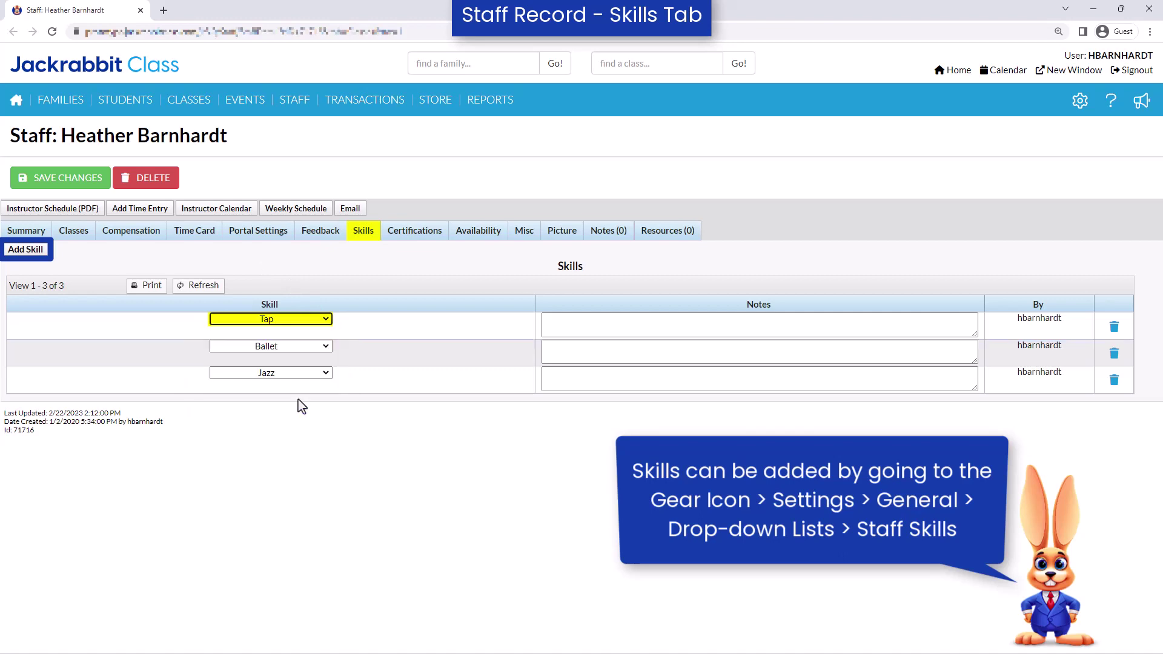
{"action": "left_click", "coordinate": [85, 180]}
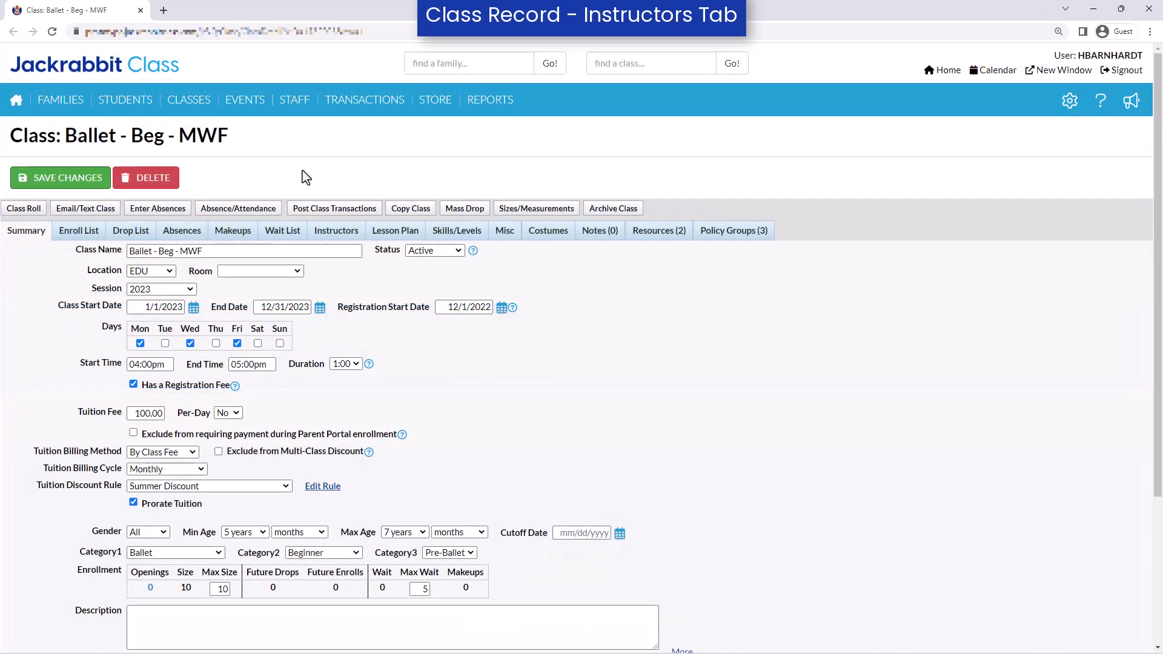
Assign a substitute entry for the first Ballet instructor covering 04/24/2023–04/26/2023, marked Not Needed.
{"action": "left_click", "coordinate": [336, 230]}
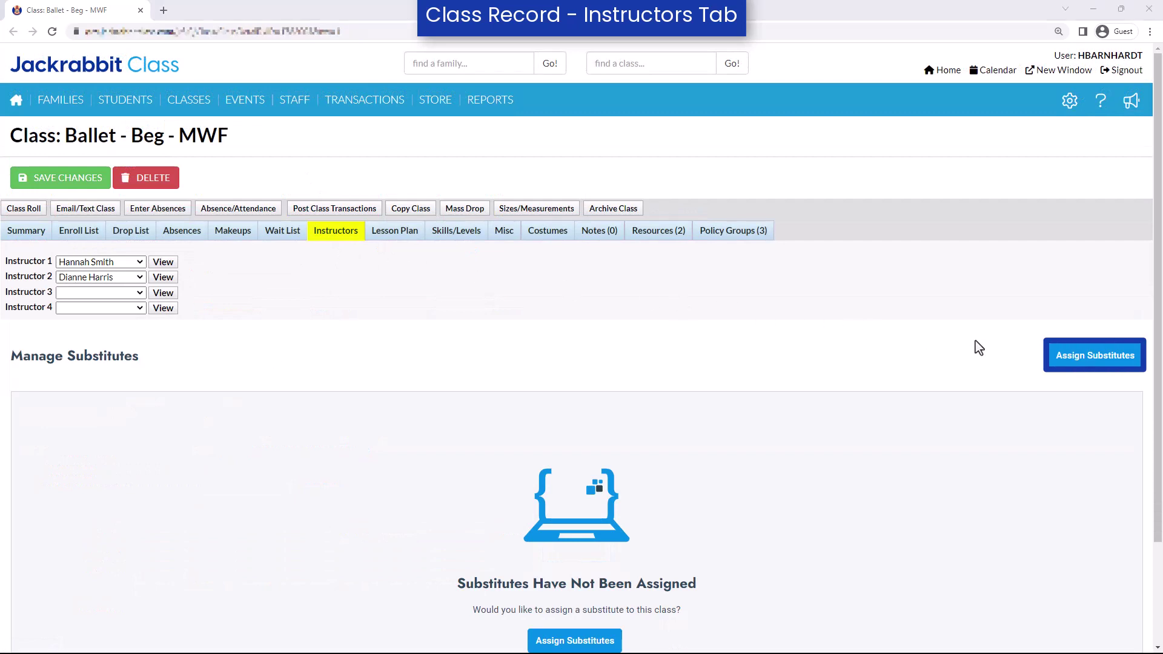
{"action": "left_click", "coordinate": [1069, 359]}
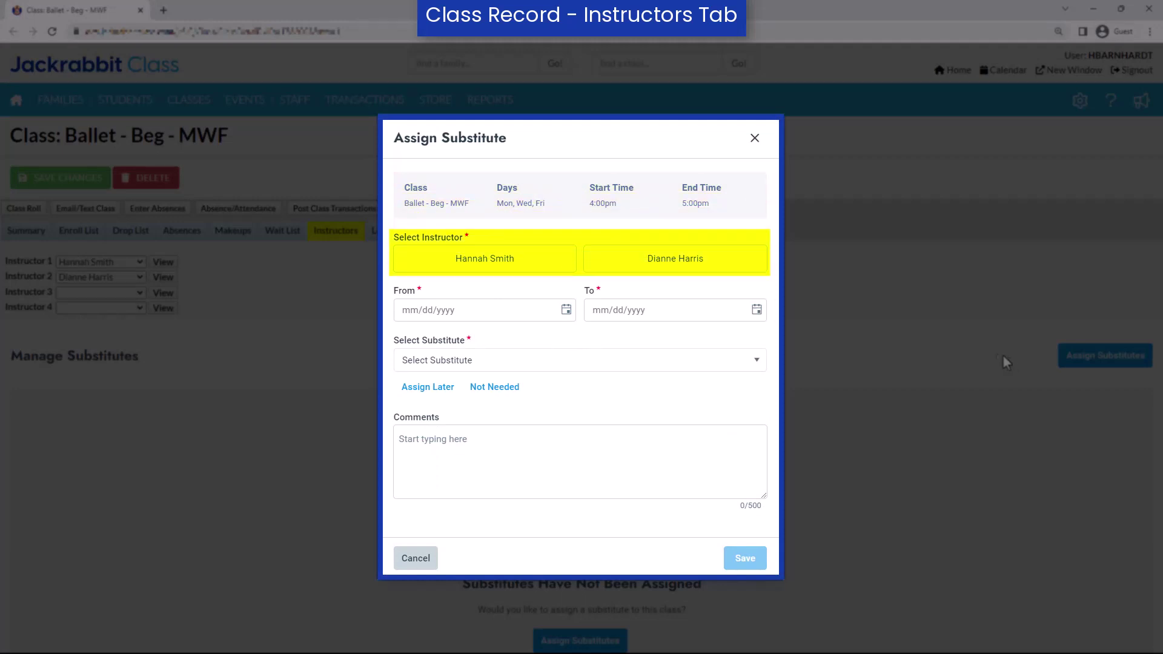
{"action": "left_click", "coordinate": [561, 270]}
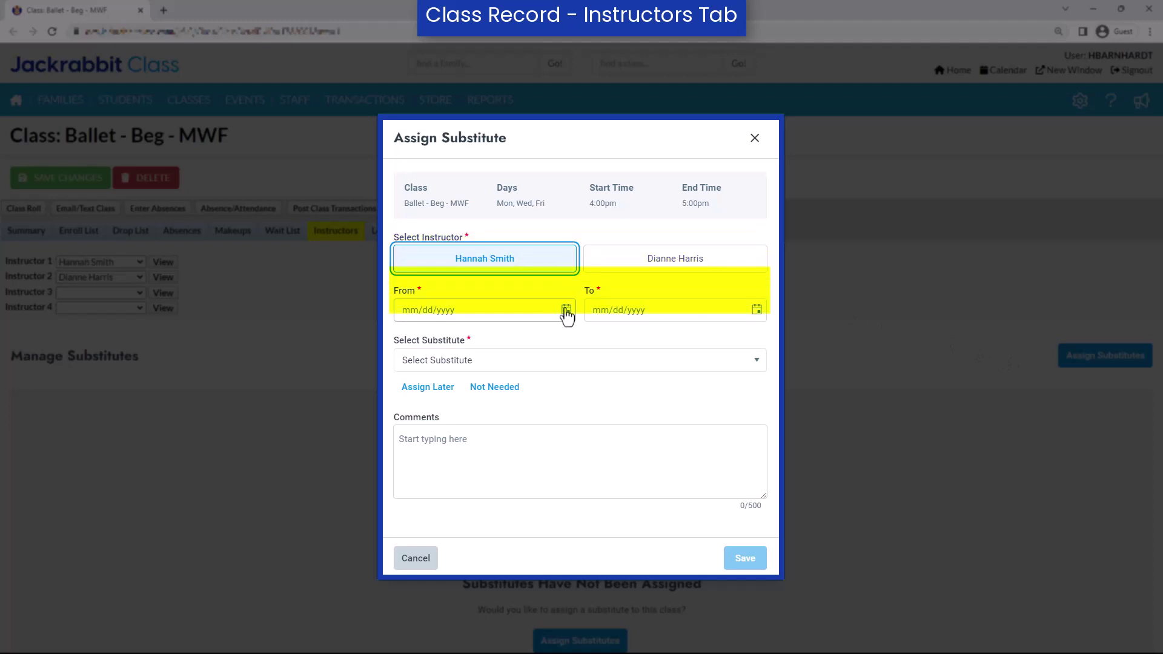
{"action": "left_click", "coordinate": [566, 310]}
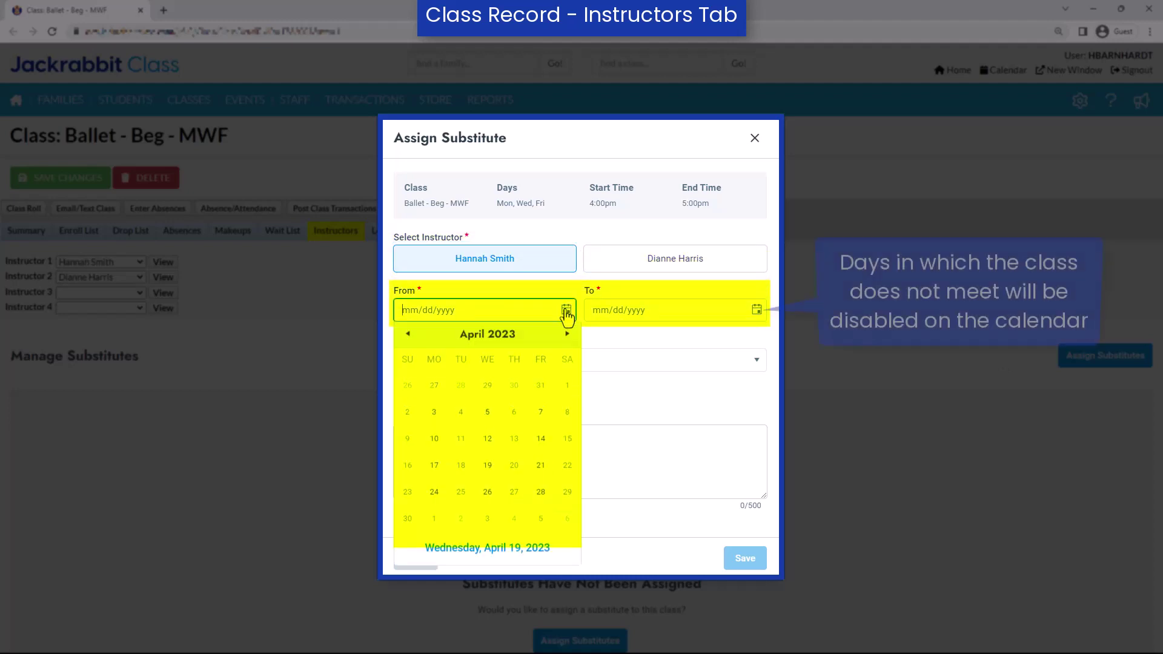
{"action": "left_click", "coordinate": [438, 492]}
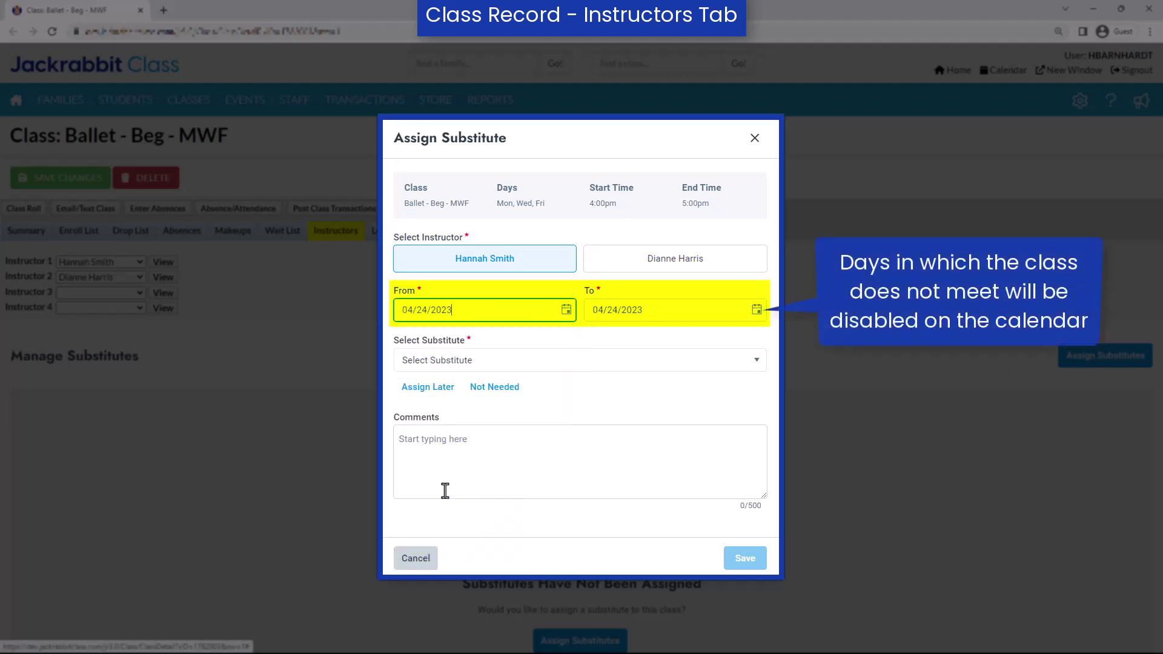
{"action": "left_click", "coordinate": [757, 310]}
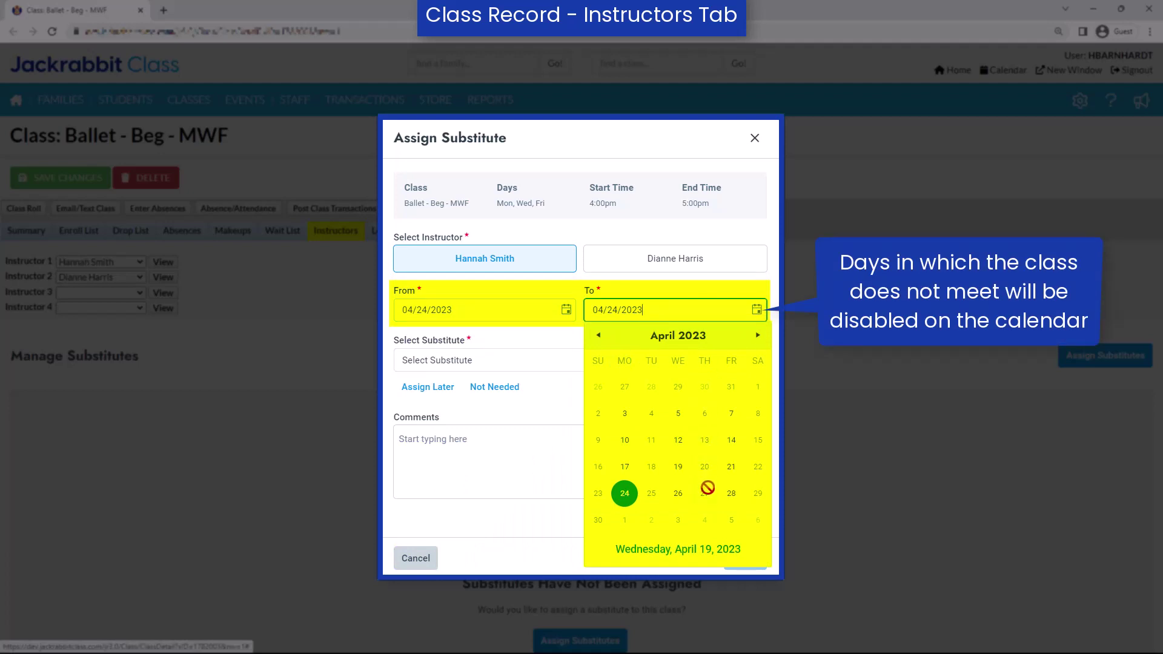
{"action": "left_click", "coordinate": [679, 491]}
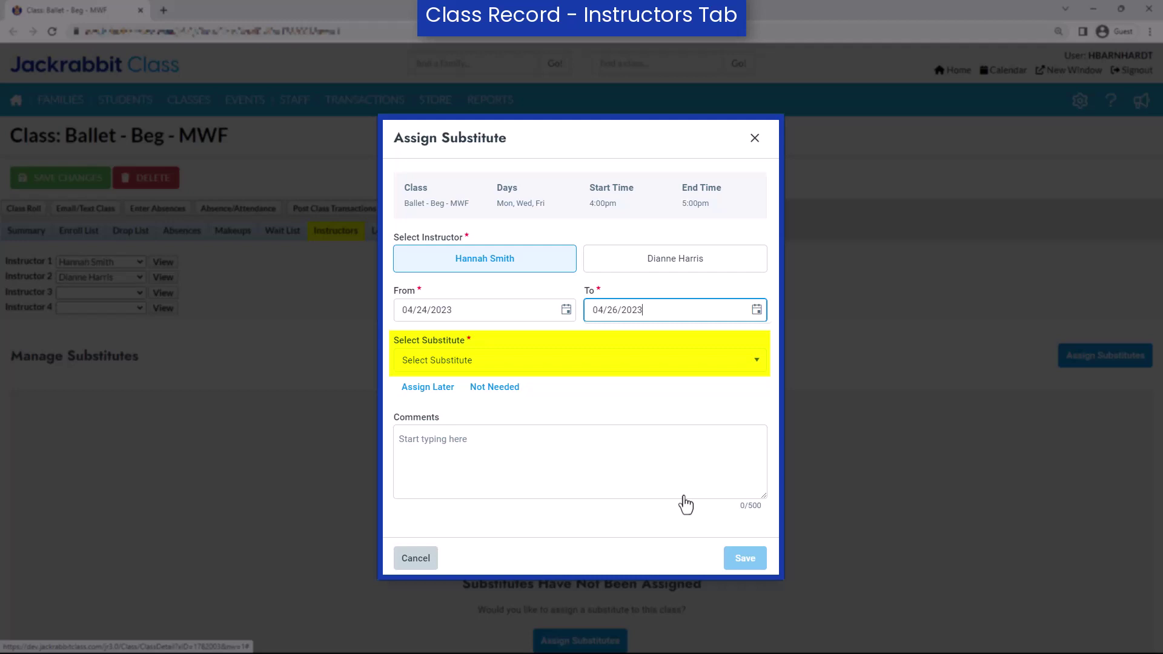
{"action": "left_click", "coordinate": [448, 389]}
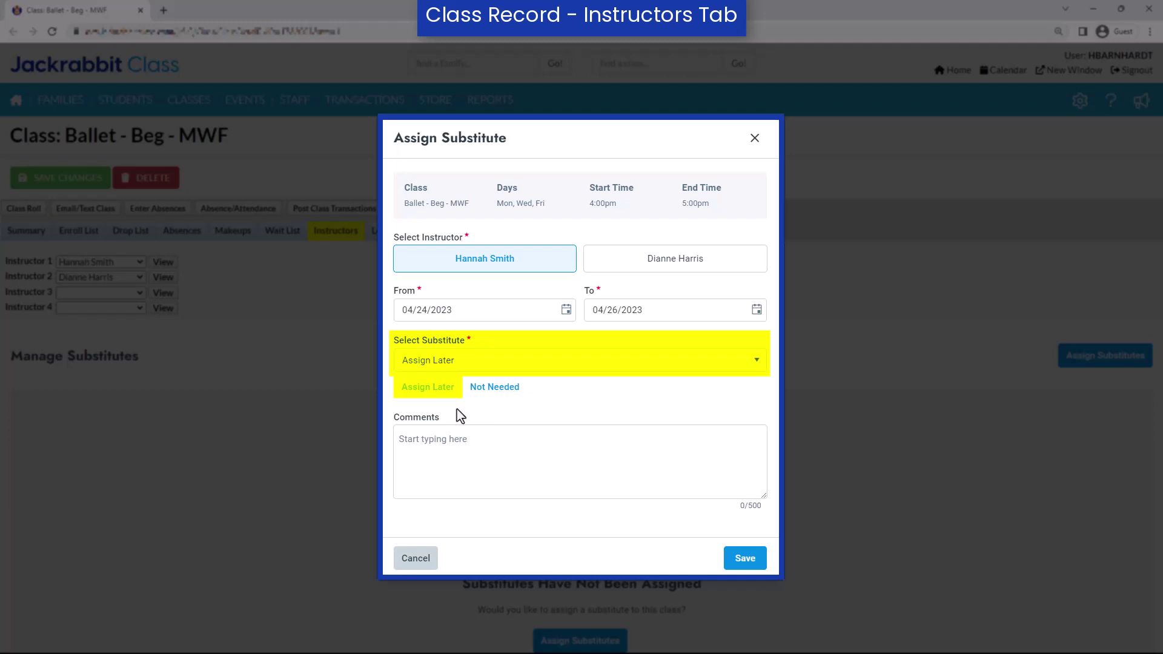
{"action": "left_click", "coordinate": [483, 392]}
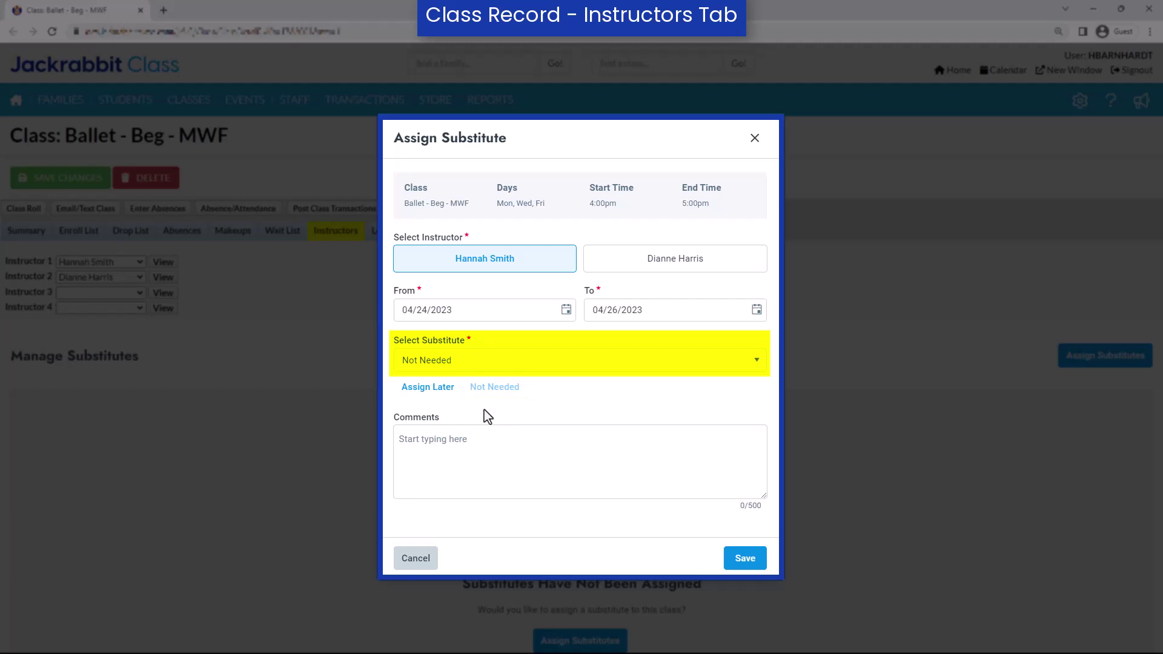
Choose the first Ballet-skilled substitute, comment 'This class is for 5-7 years old.' and save.
{"action": "left_click", "coordinate": [580, 368]}
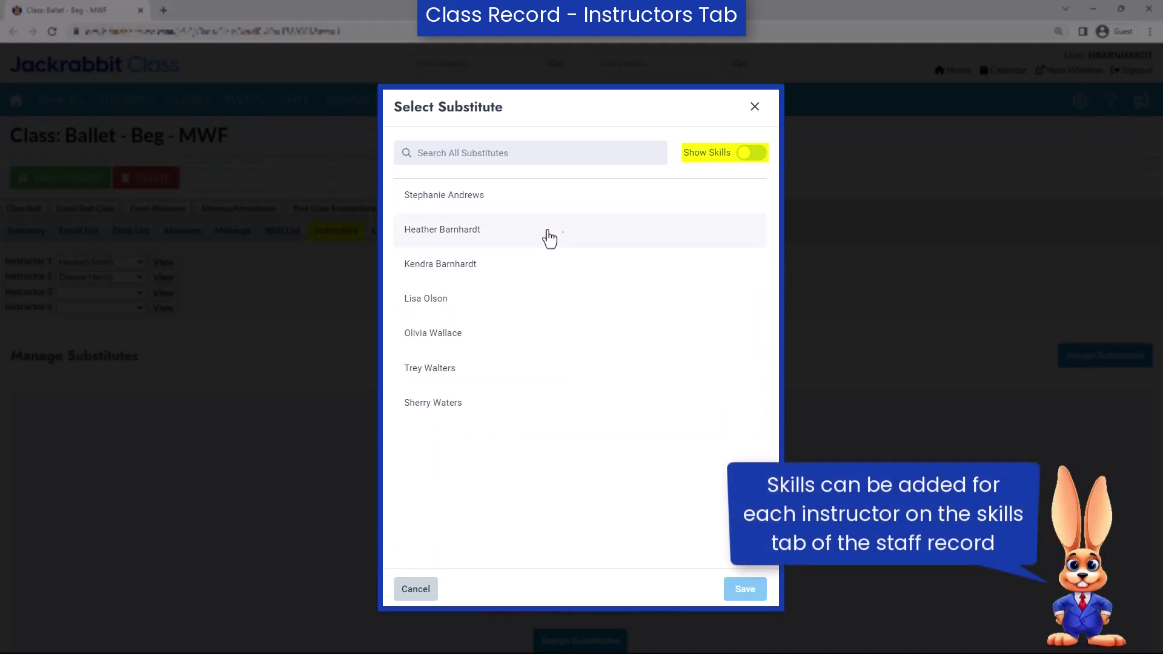
{"action": "left_click", "coordinate": [750, 156]}
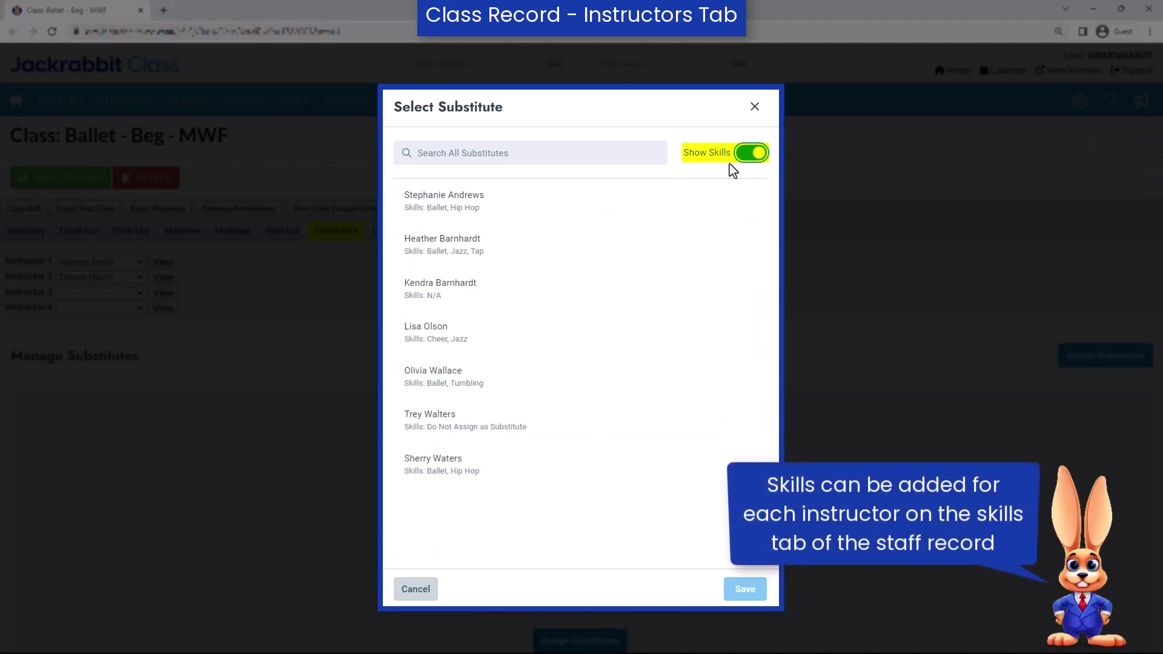
{"action": "left_click", "coordinate": [655, 206]}
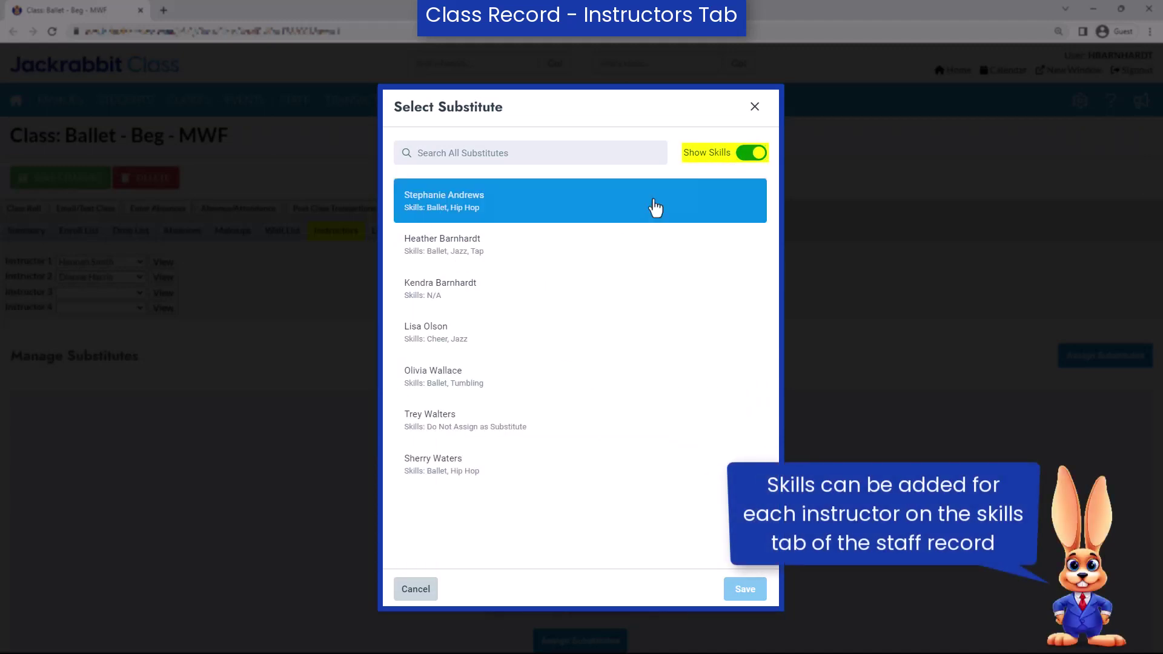
{"action": "left_click", "coordinate": [742, 581]}
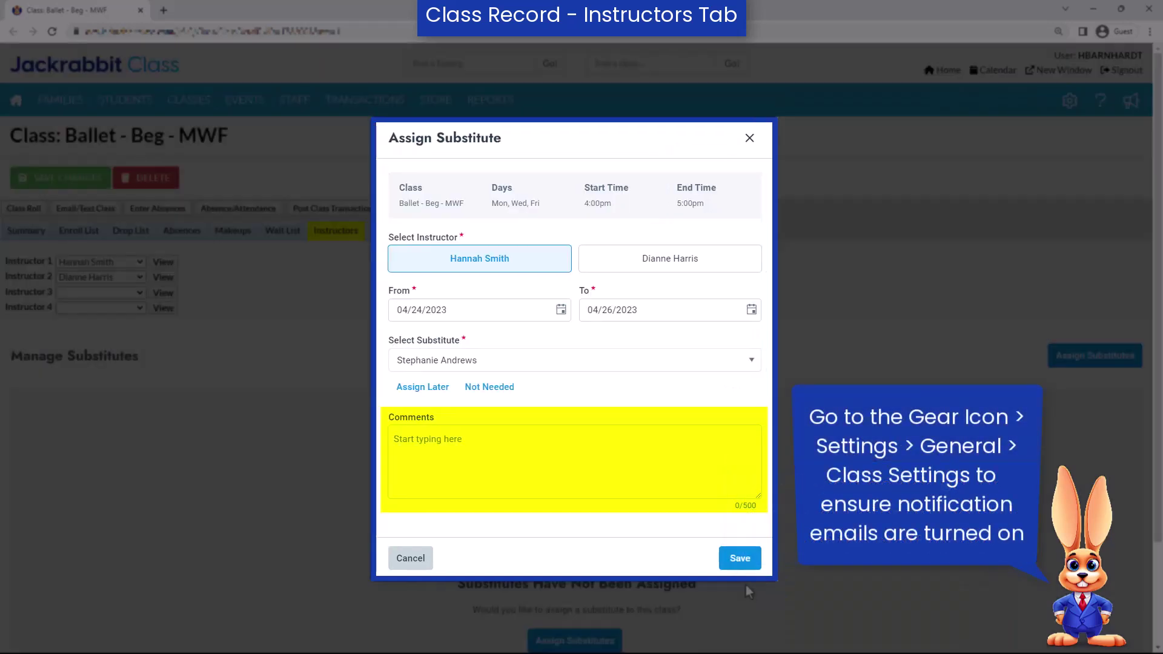
{"action": "left_click", "coordinate": [559, 498]}
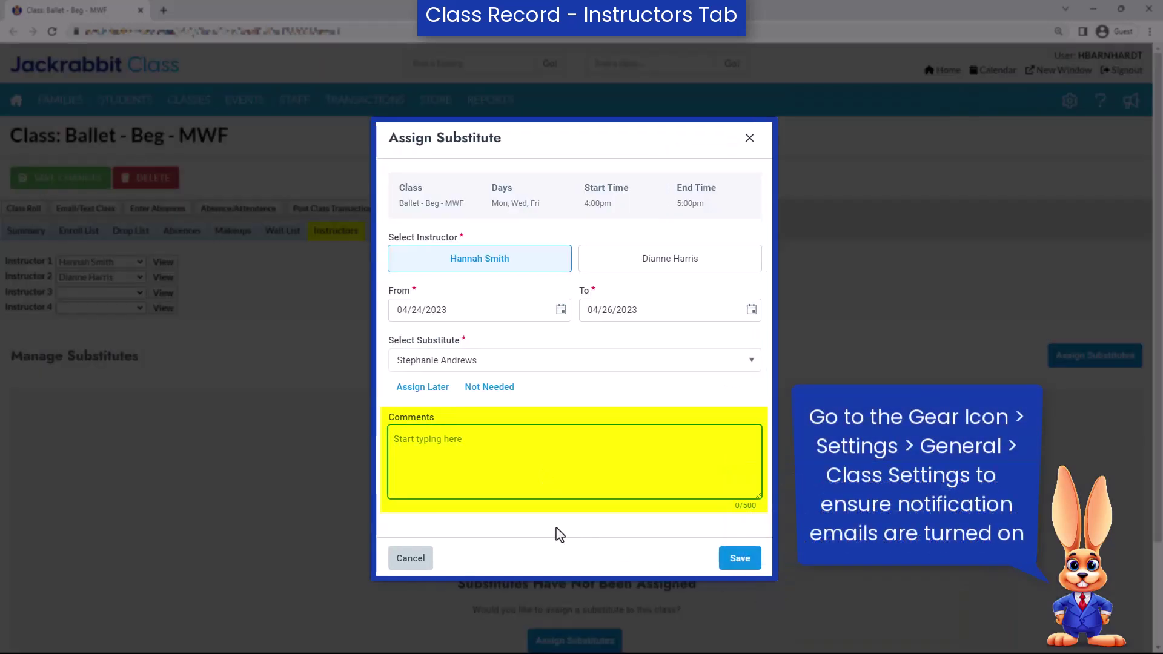
{"action": "type", "text": "This class i"}
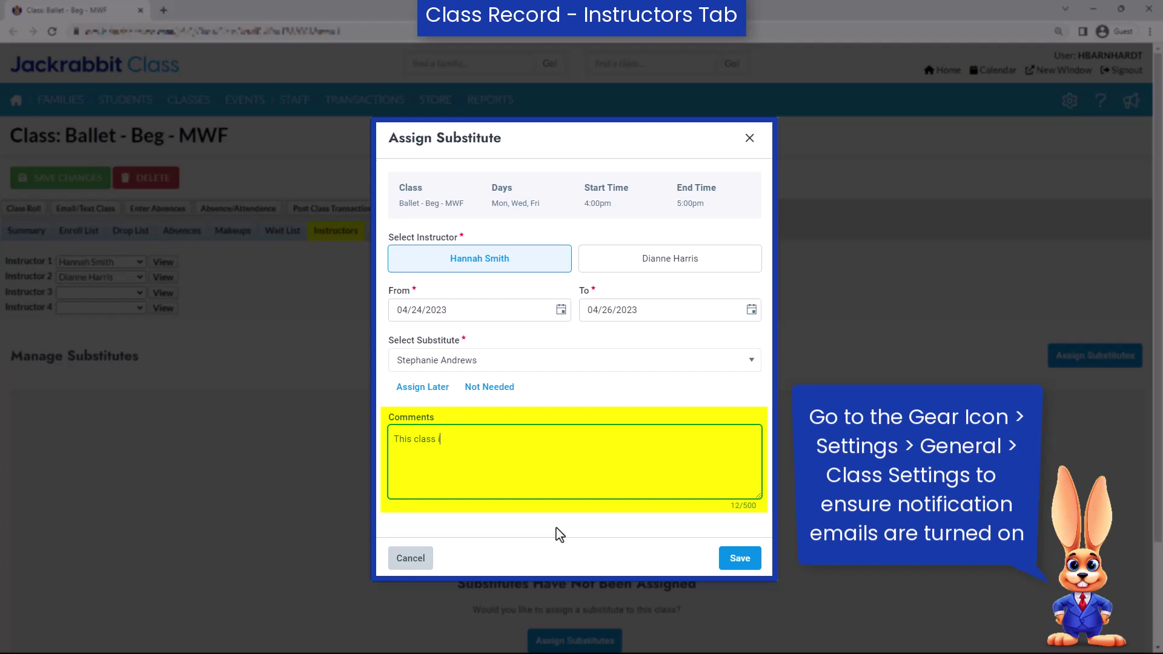
{"action": "type", "text": "s for 5-7 years old."}
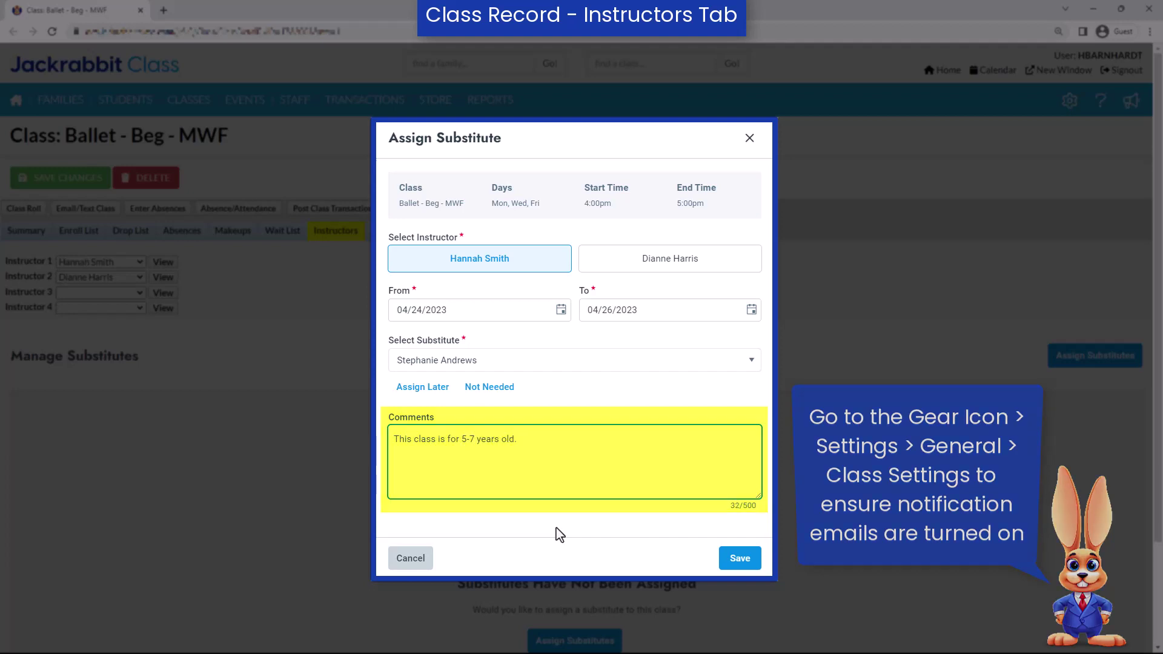
{"action": "left_click", "coordinate": [729, 563]}
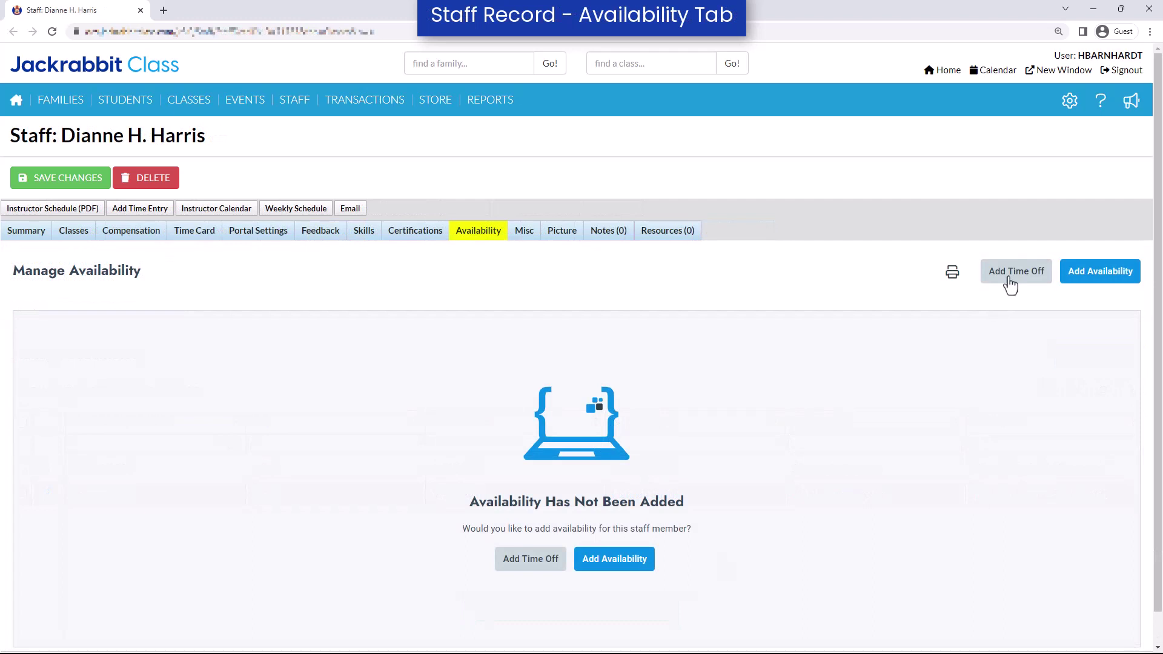
Add a same-day, all-day time-off entry for April 19, 2023 and view its substitute records.
{"action": "left_click", "coordinate": [1009, 278]}
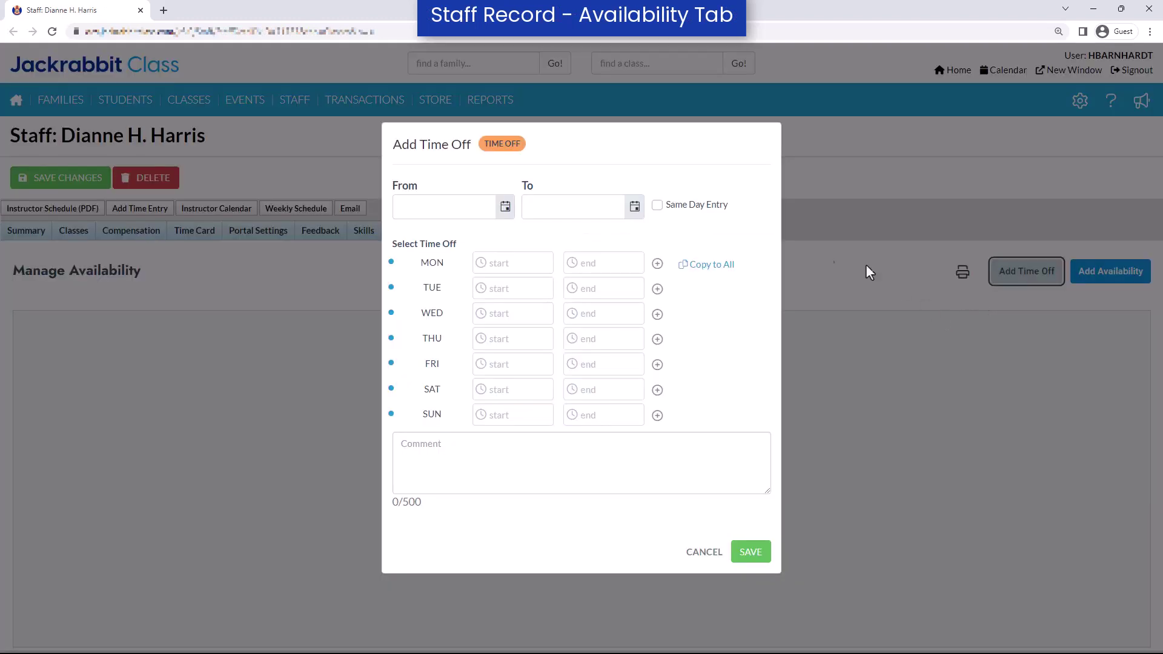
{"action": "left_click", "coordinate": [505, 206]}
{"action": "left_click", "coordinate": [488, 359]}
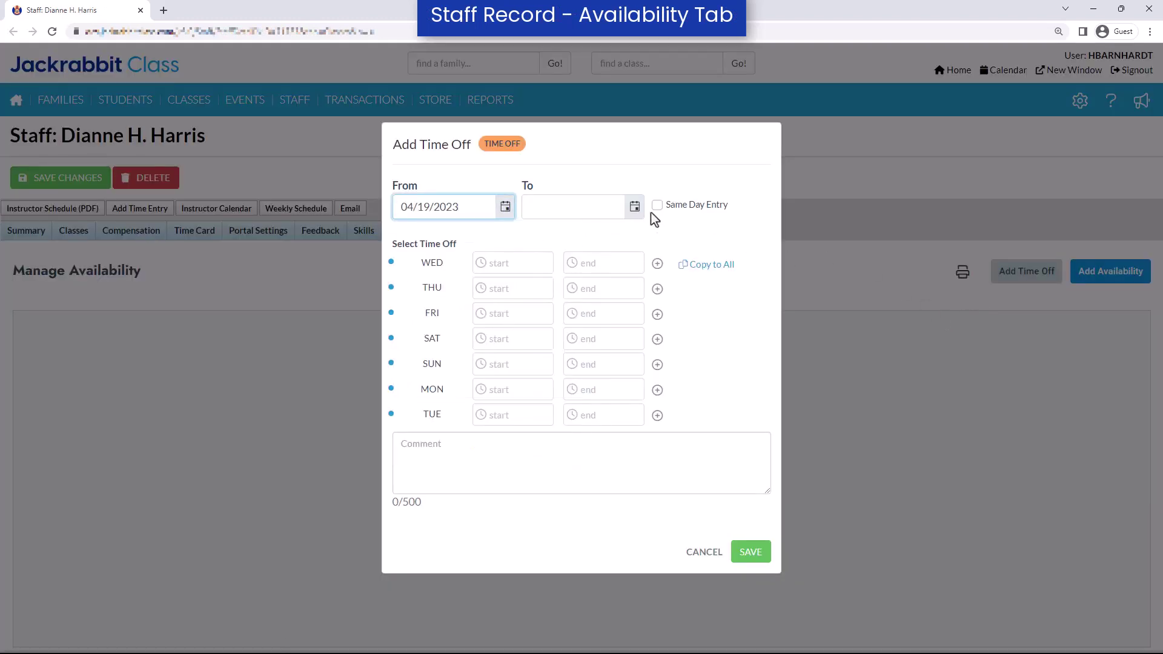
{"action": "left_click", "coordinate": [656, 205]}
{"action": "left_click", "coordinate": [433, 339]}
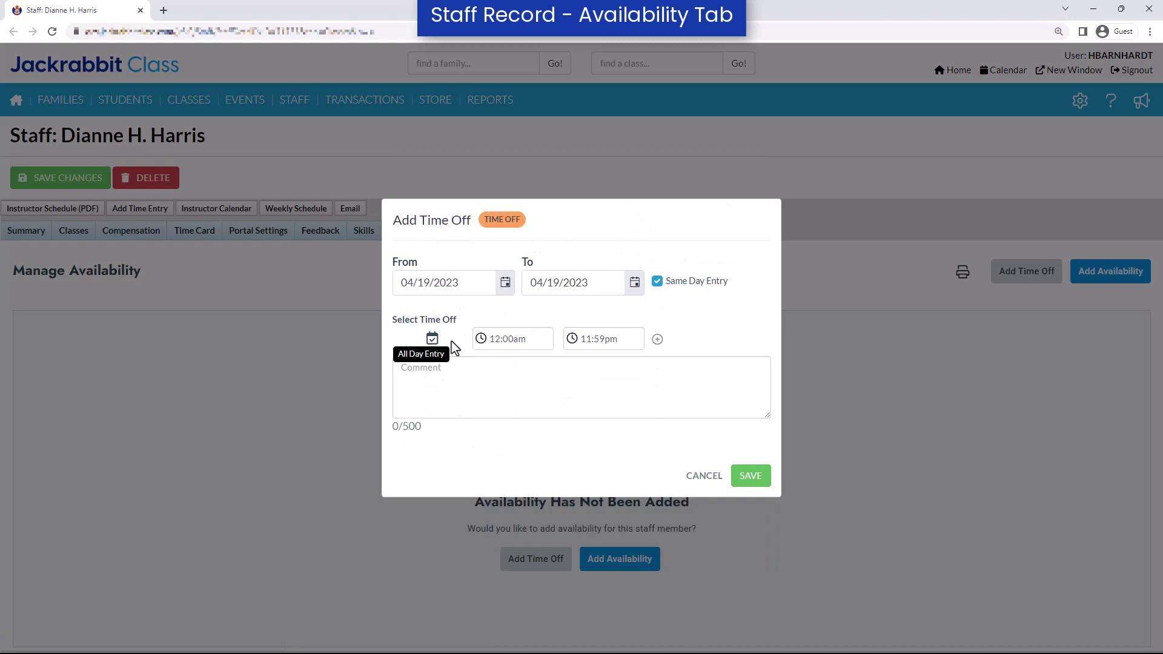
{"action": "left_click", "coordinate": [747, 476]}
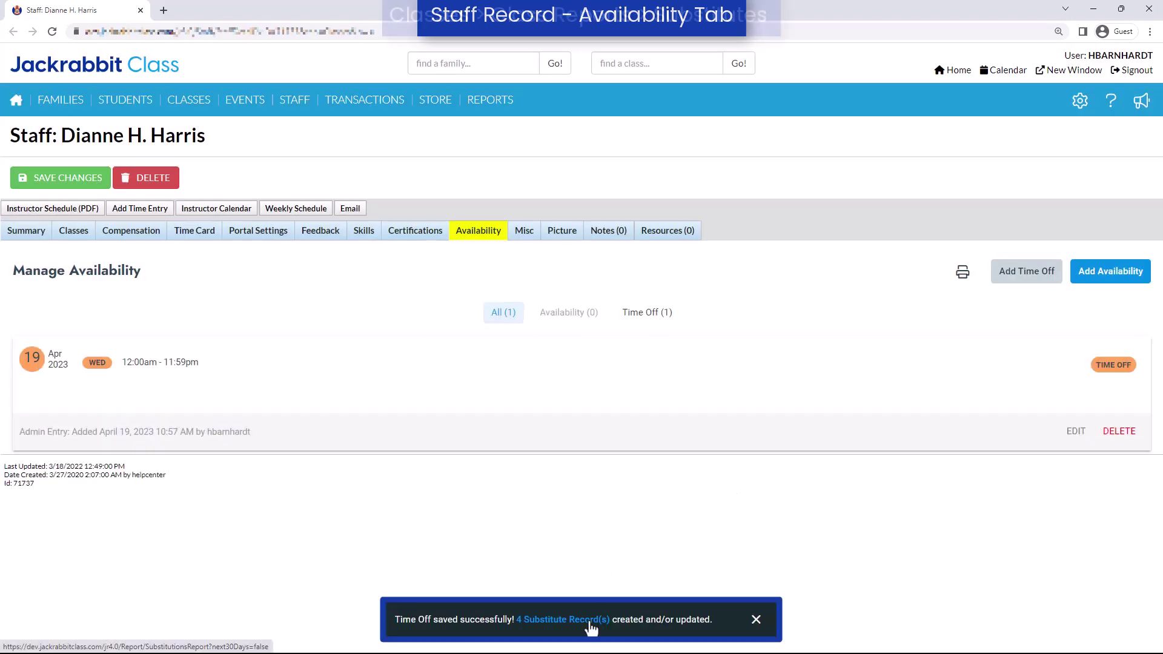
{"action": "left_click", "coordinate": [589, 620]}
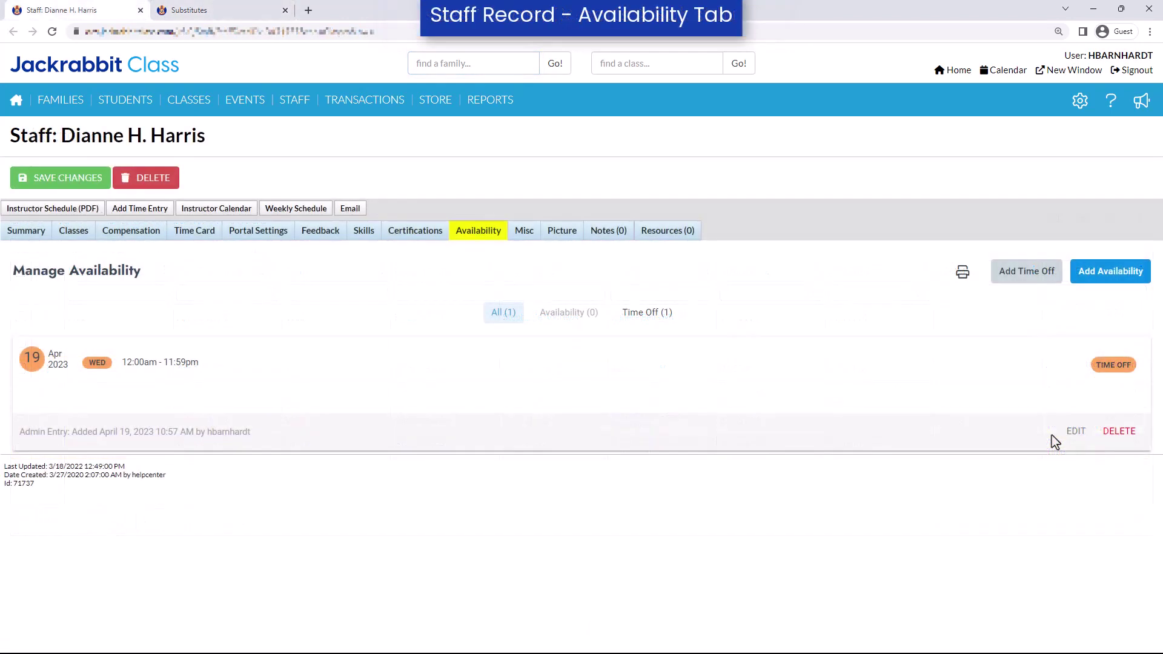
Extend the time off through April 20, copying the all-day times to all days, and view the new record.
{"action": "left_click", "coordinate": [1074, 433]}
{"action": "left_click", "coordinate": [634, 272]}
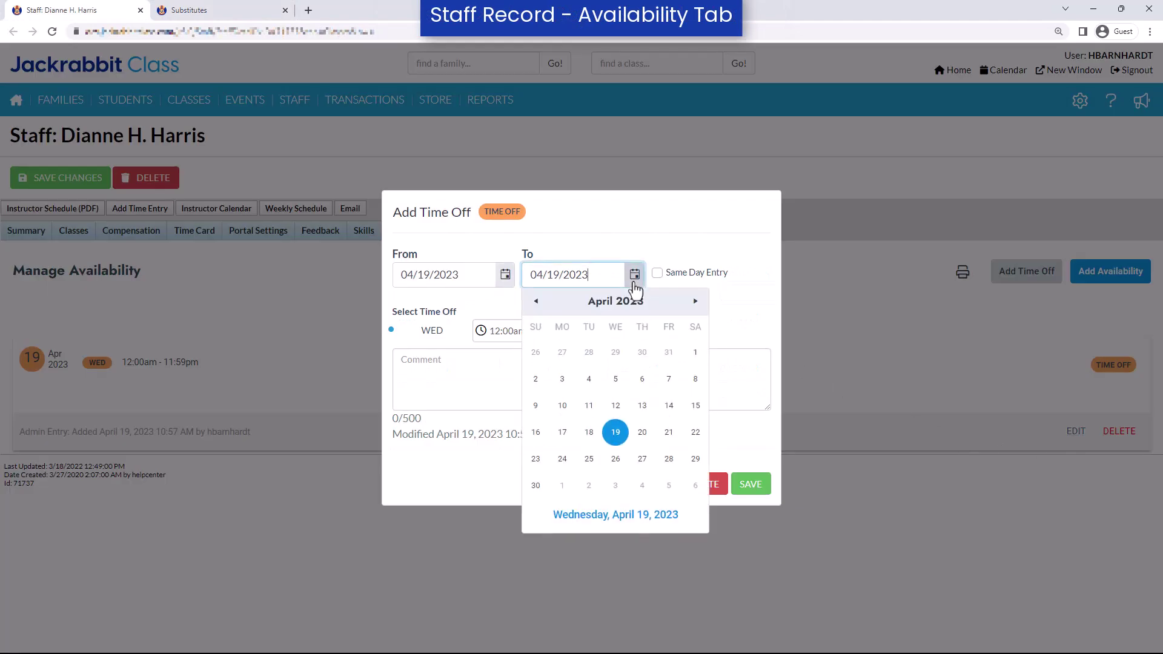
{"action": "left_click", "coordinate": [643, 431]}
{"action": "left_click", "coordinate": [702, 327]}
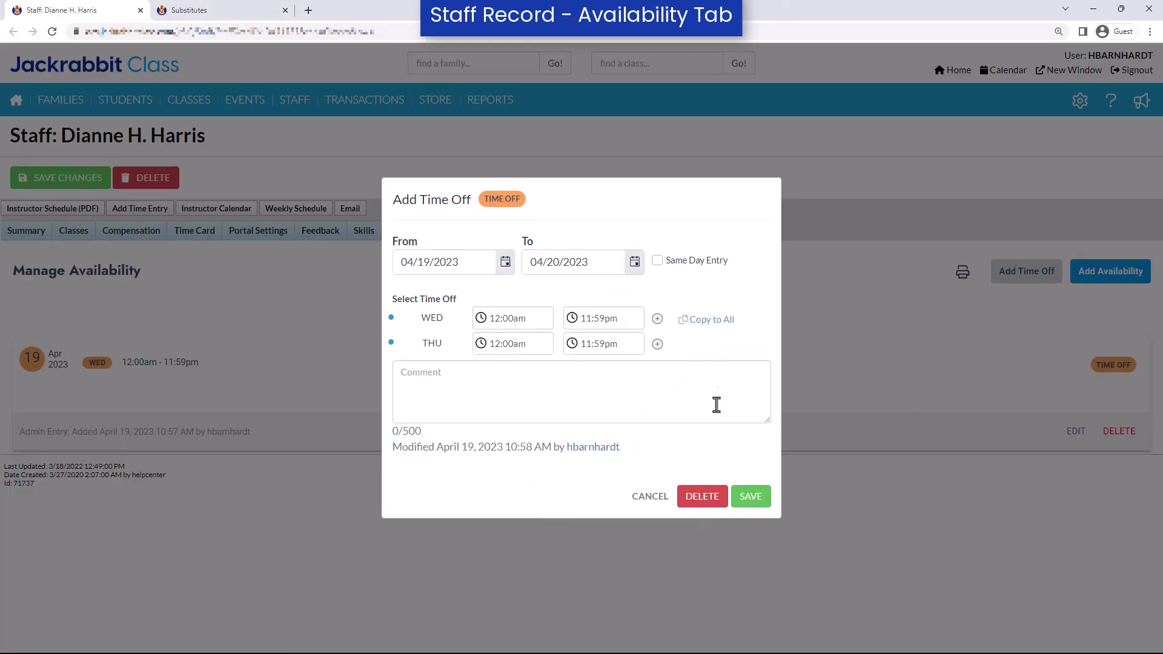
{"action": "left_click", "coordinate": [751, 496]}
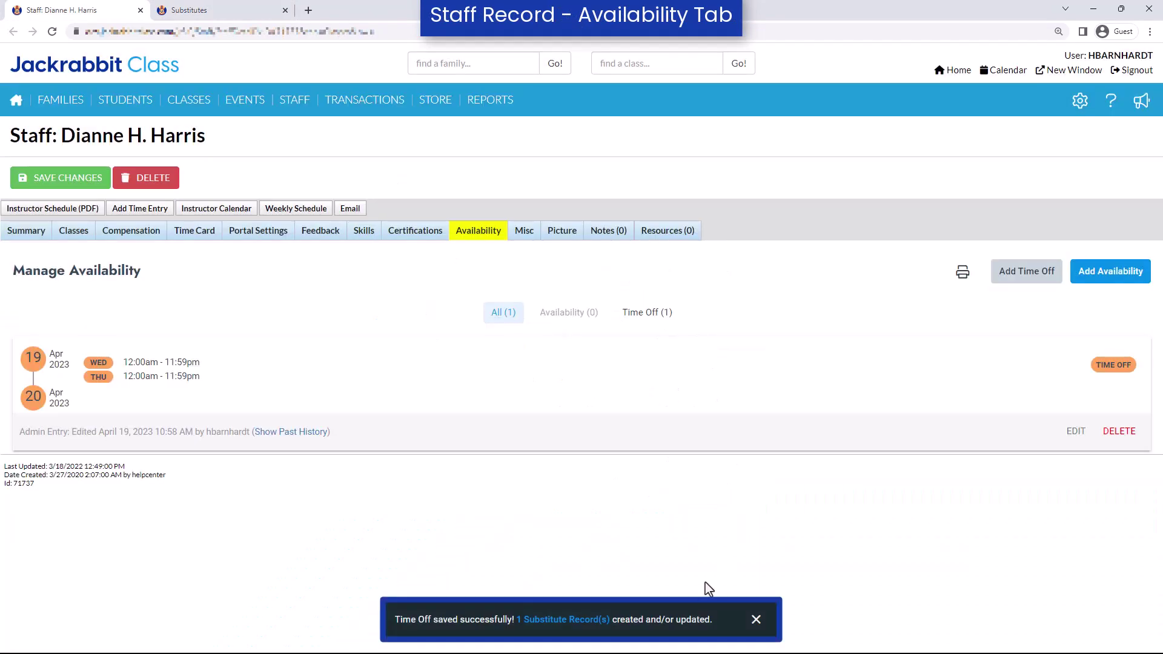
{"action": "left_click", "coordinate": [596, 620]}
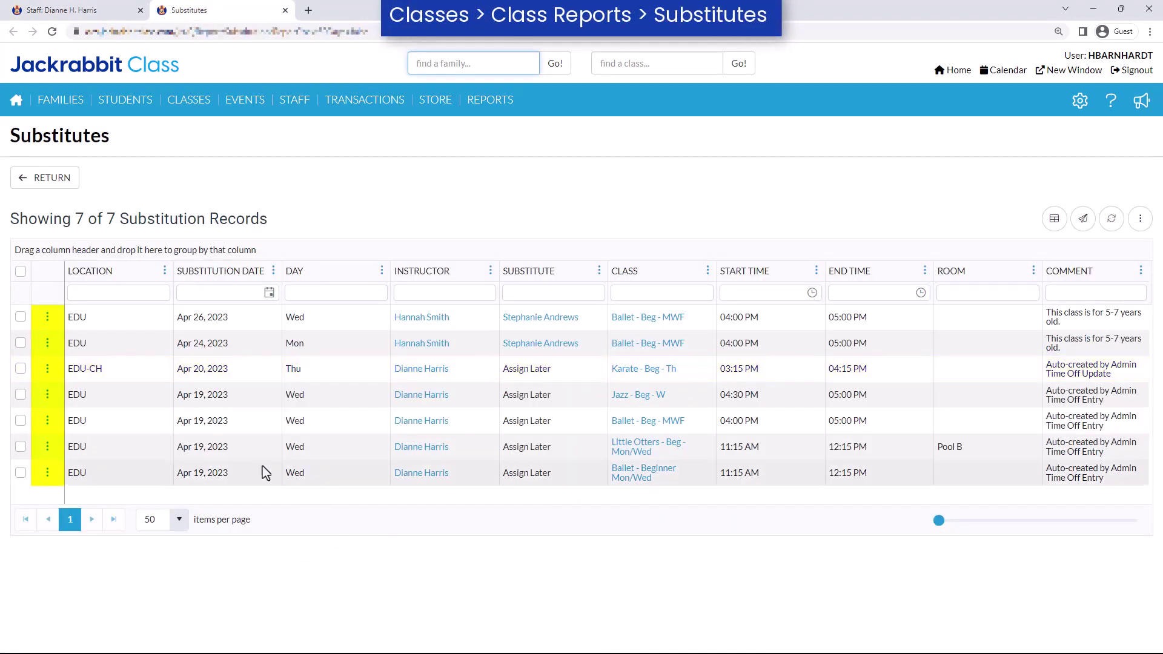
Review the substitutes report's row actions, select-all checkbox, and bulk delete, print and Excel options.
{"action": "left_click", "coordinate": [52, 328]}
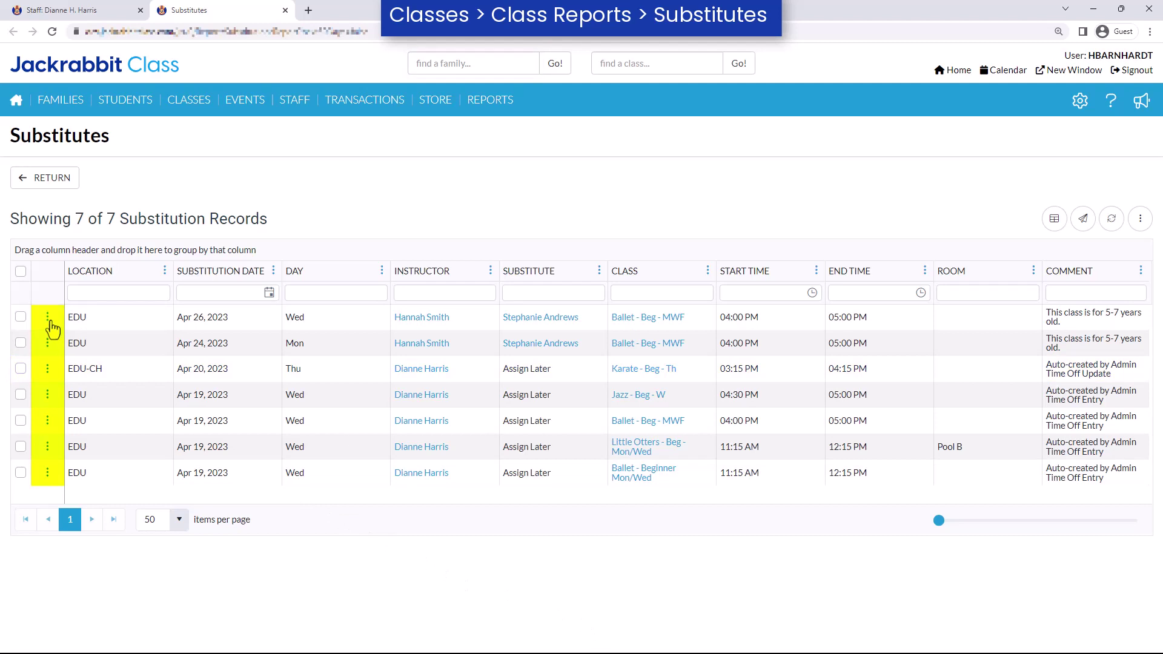
{"action": "left_click", "coordinate": [52, 328]}
{"action": "left_click", "coordinate": [21, 272]}
{"action": "left_click", "coordinate": [21, 277]}
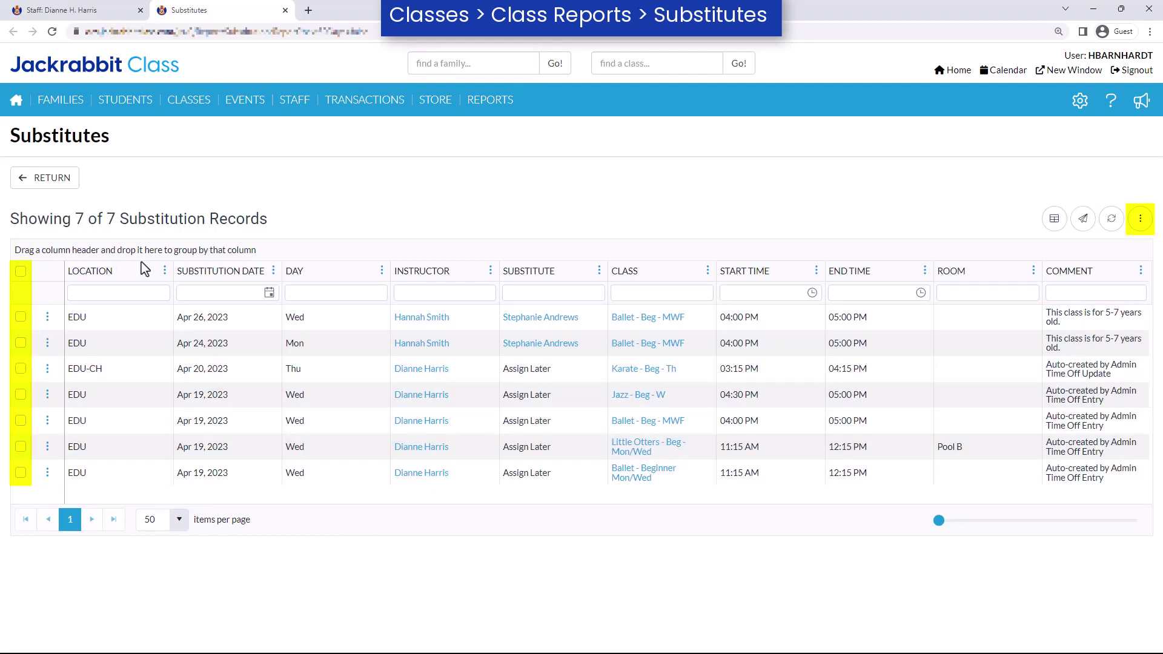
{"action": "left_click", "coordinate": [1140, 221]}
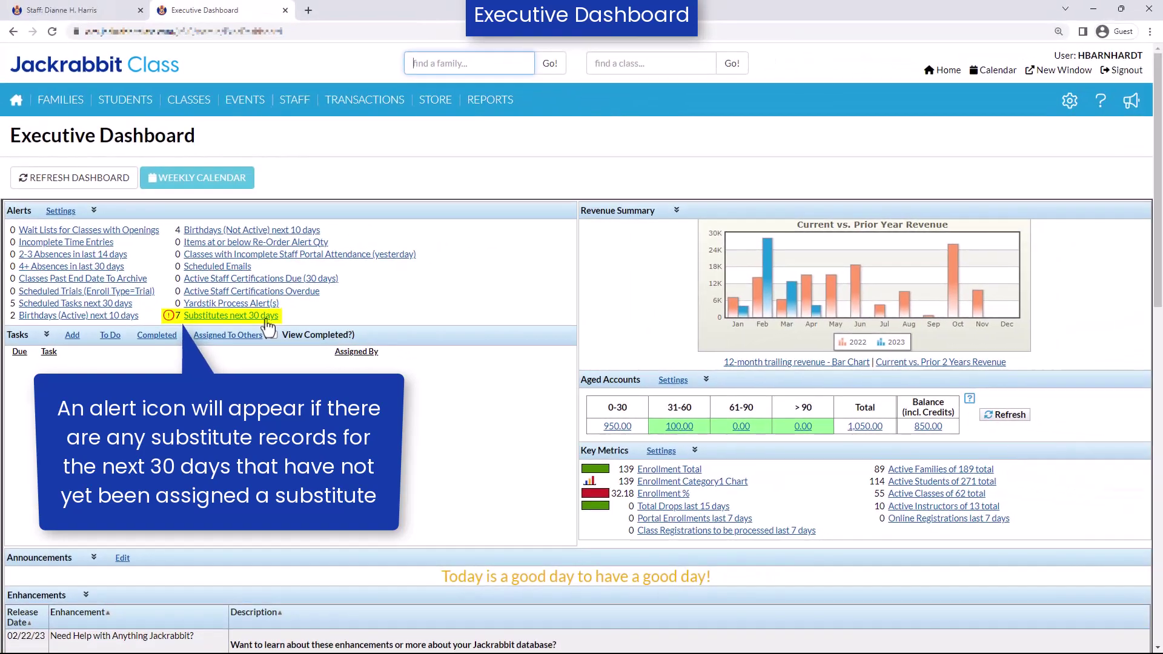
Open the Substitutes next 30 days alert and check its April 19–May 19, 2023 date filter.
{"action": "left_click", "coordinate": [352, 303]}
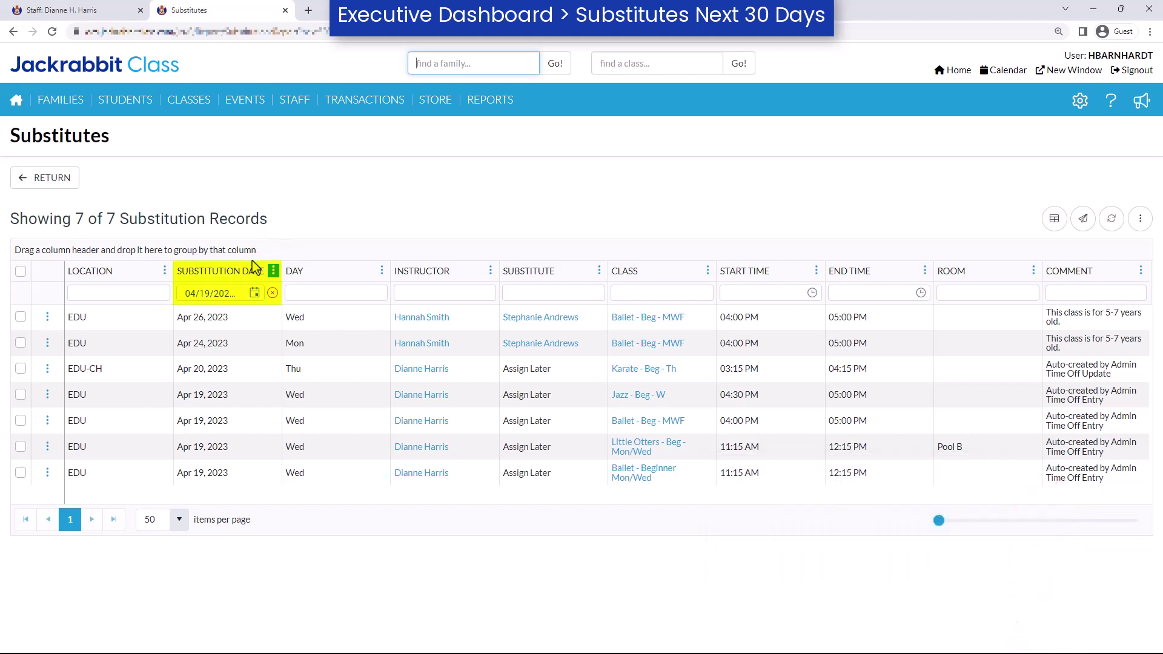
{"action": "left_click", "coordinate": [255, 293]}
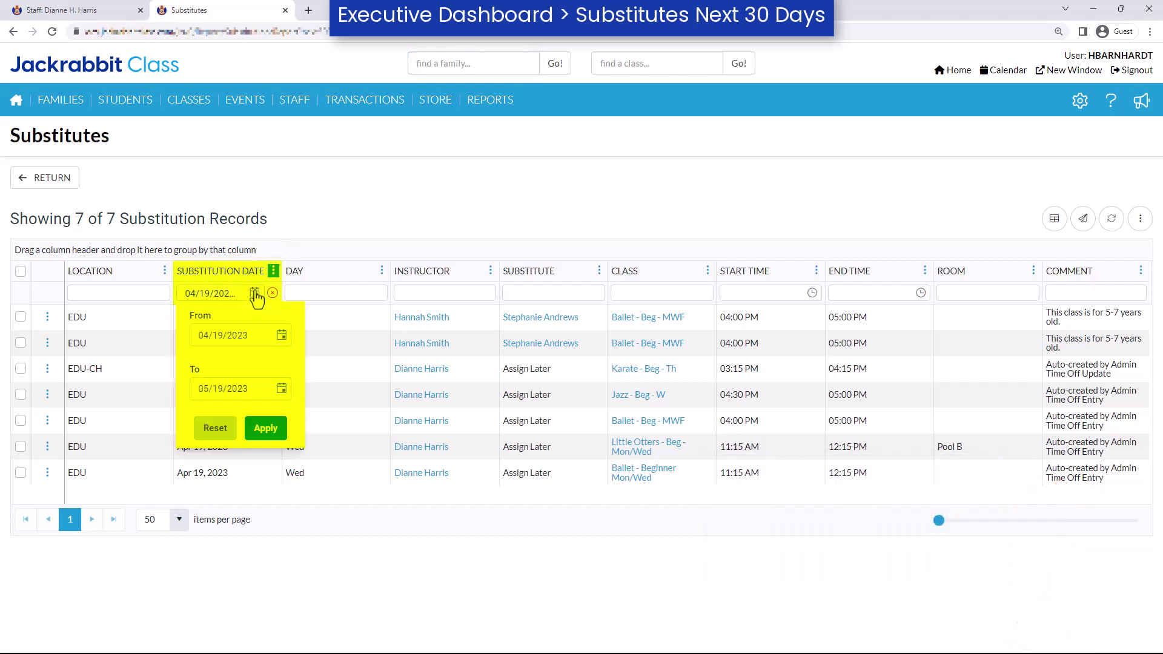
{"action": "left_click", "coordinate": [274, 270]}
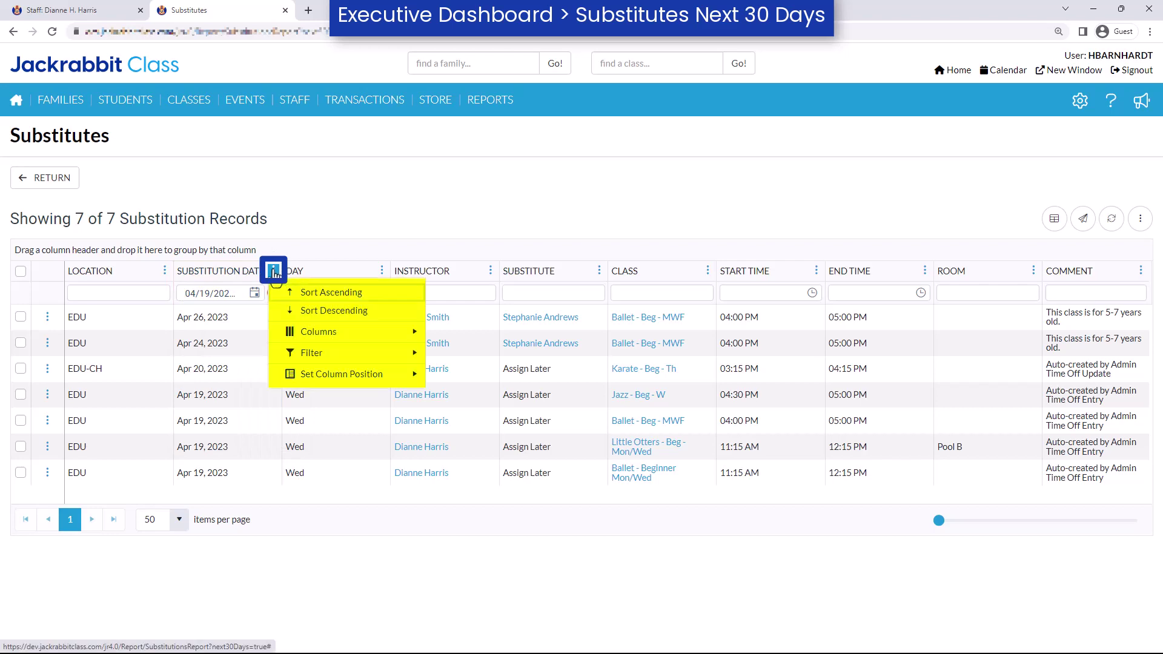
{"action": "left_click", "coordinate": [288, 262]}
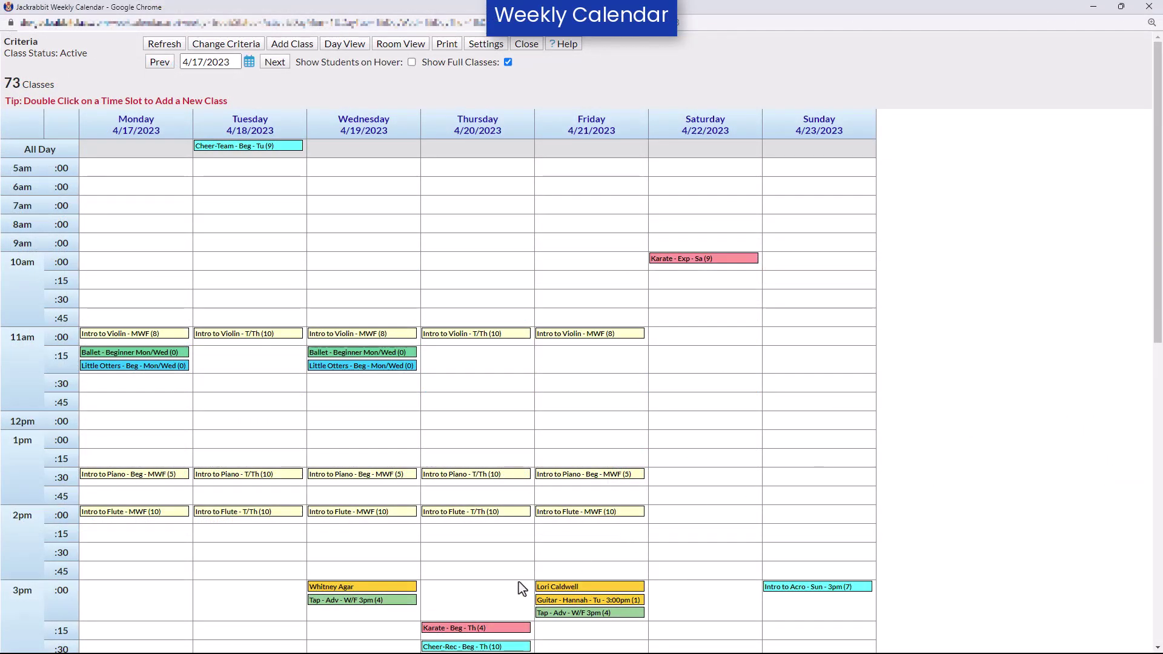
Browse the weekly, day and staff calendars to verify the instructors' time off and Ballet substitute.
{"action": "mouse_move", "coordinate": [498, 632]}
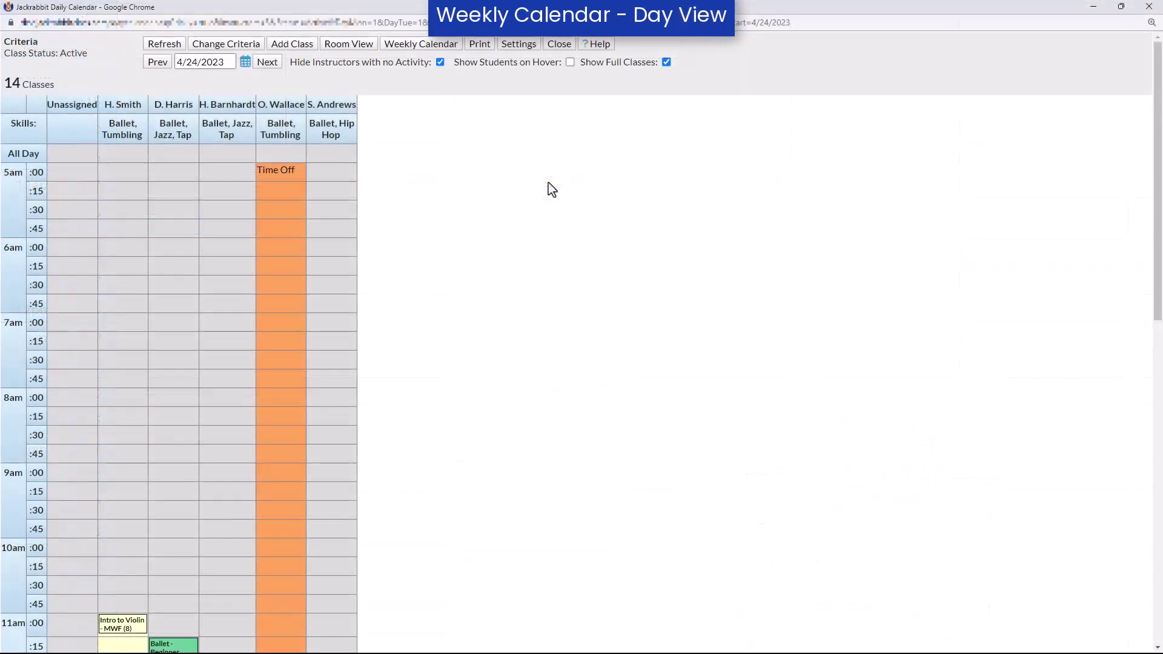
{"action": "scroll", "coordinate": [548, 184], "scroll_direction": "down", "scroll_amount": 10}
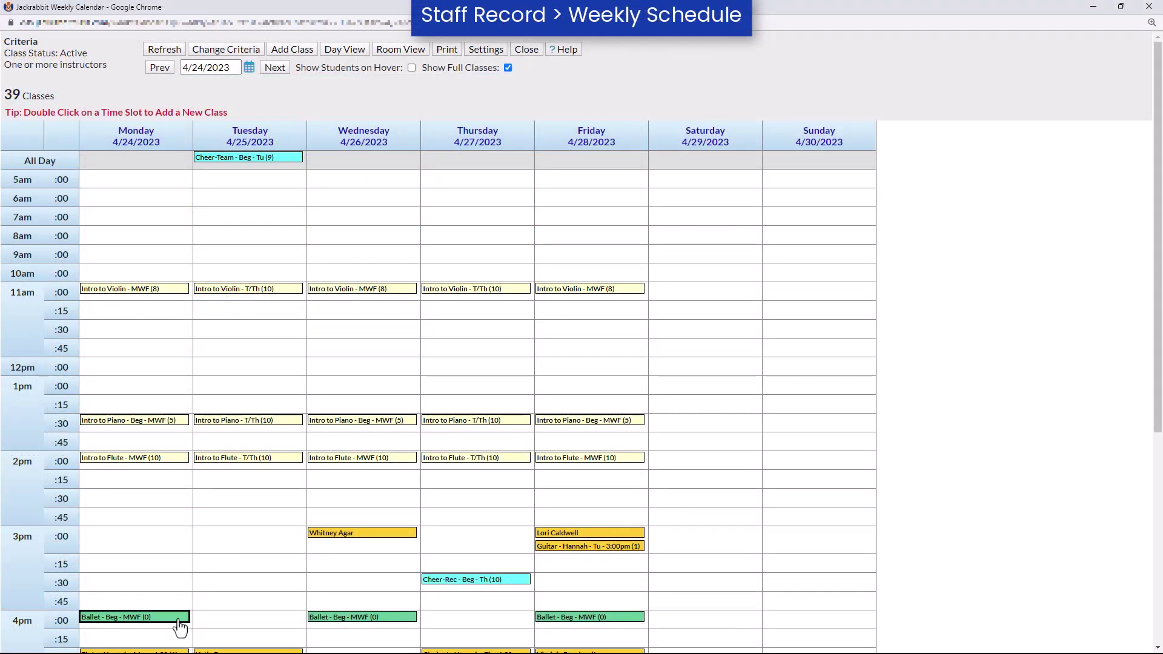
{"action": "mouse_move", "coordinate": [180, 627]}
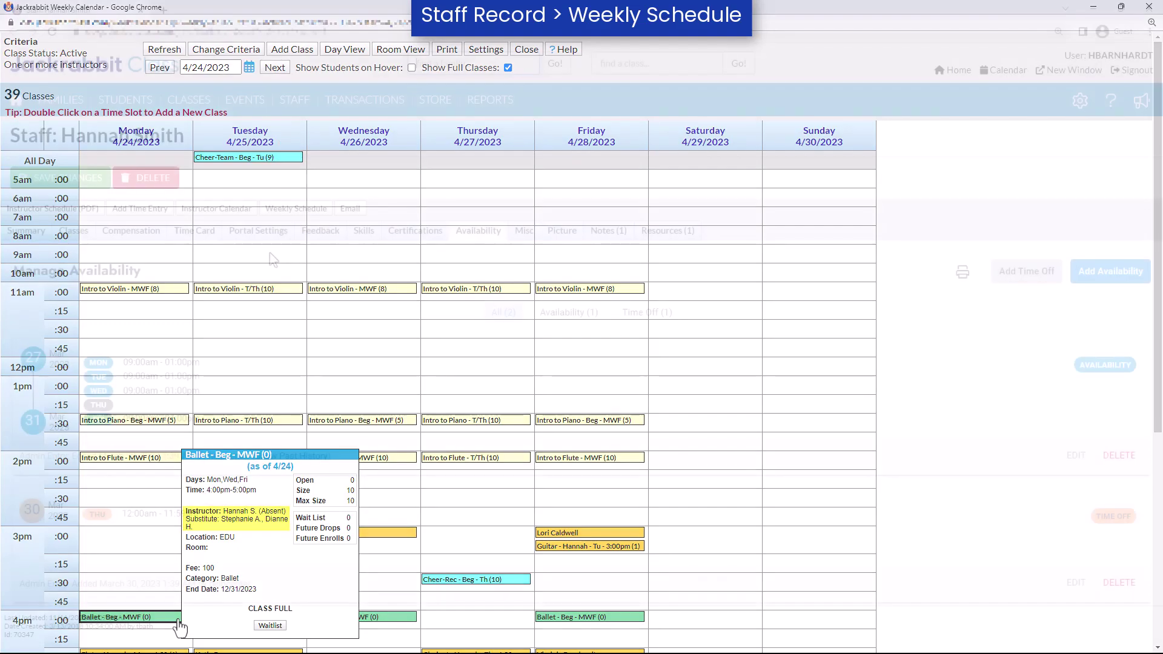